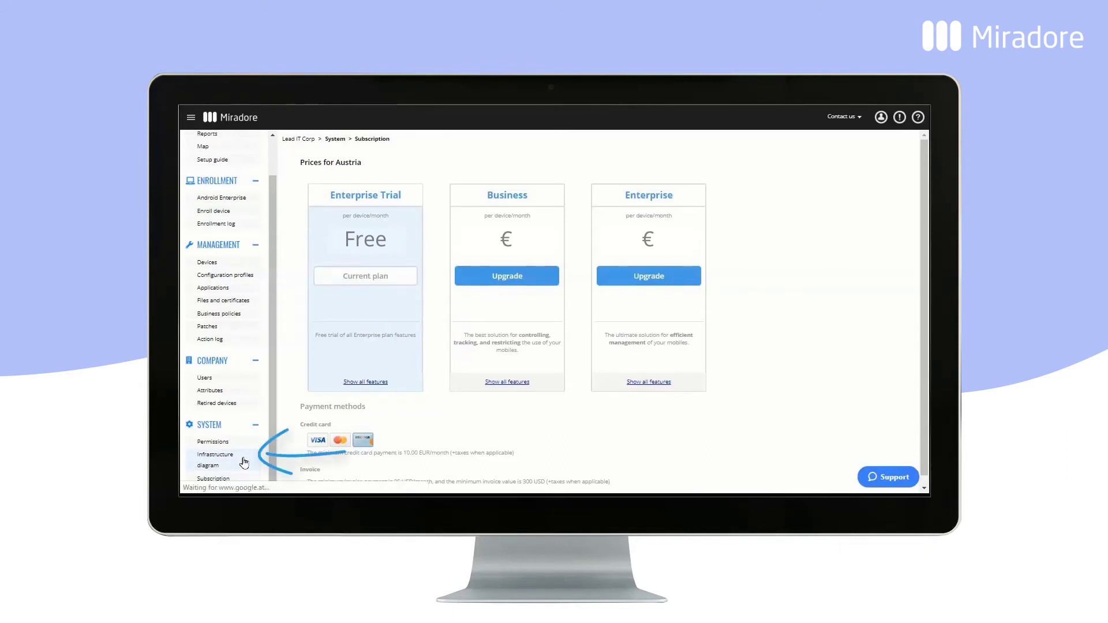
Step: Open the infrastructure diagram and show the Managed Google Play Enterprise details
click(244, 462)
scroll(584, 442, down, 3)
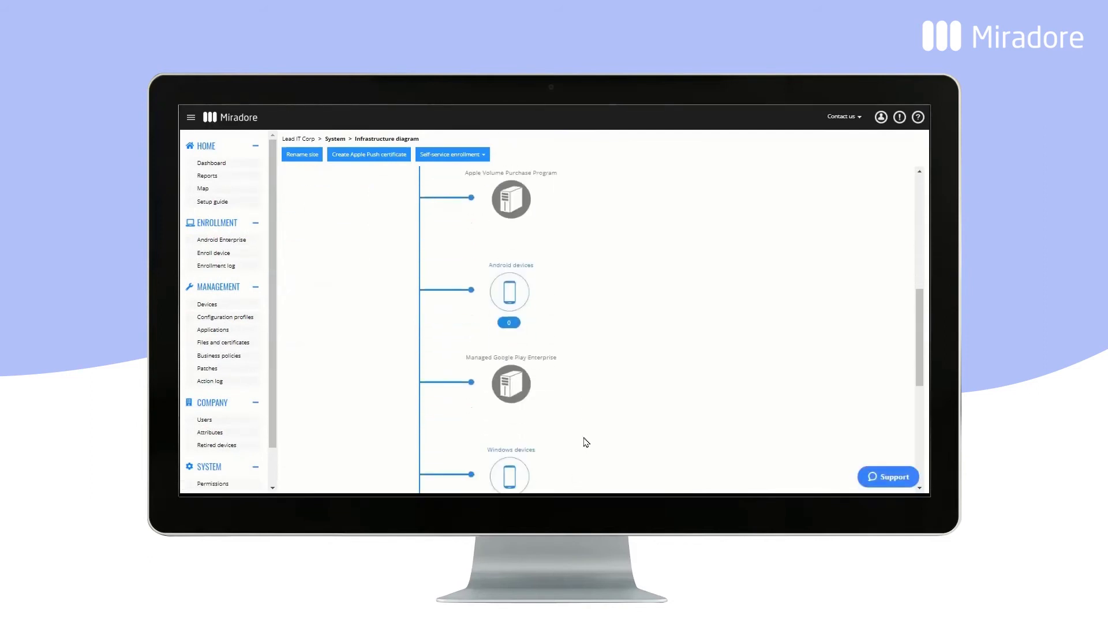
scroll(584, 442, down, 3)
scroll(597, 372, down, 3)
scroll(564, 297, down, 2)
scroll(565, 297, up, 1)
click(515, 307)
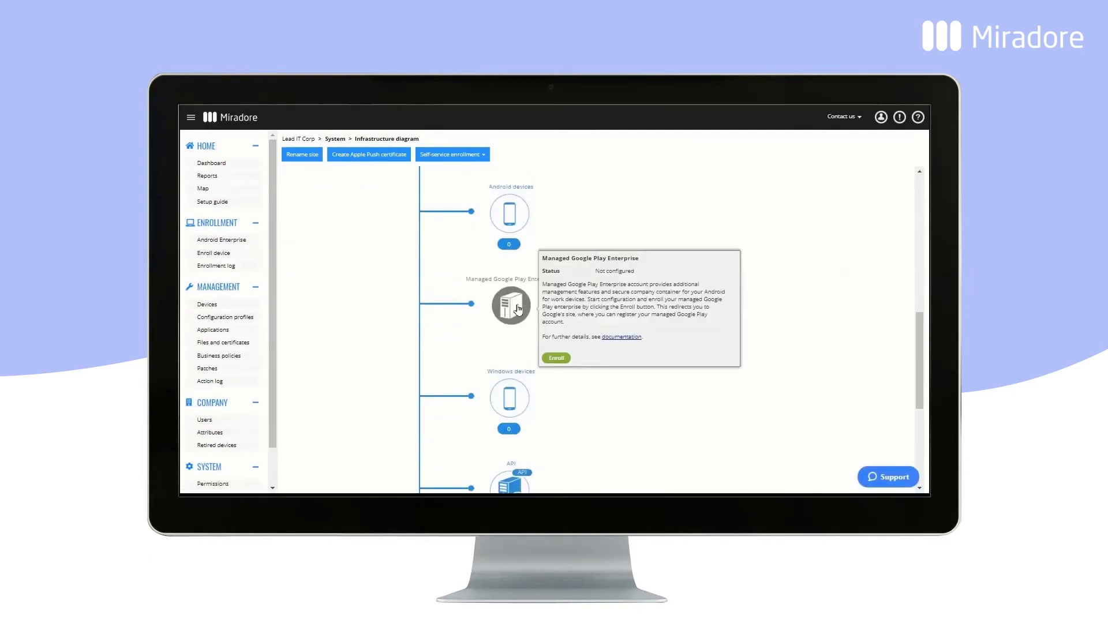
Step: Enroll Managed Google Play Enterprise and complete the Google Play sign-up for Lead IT Corp
click(558, 358)
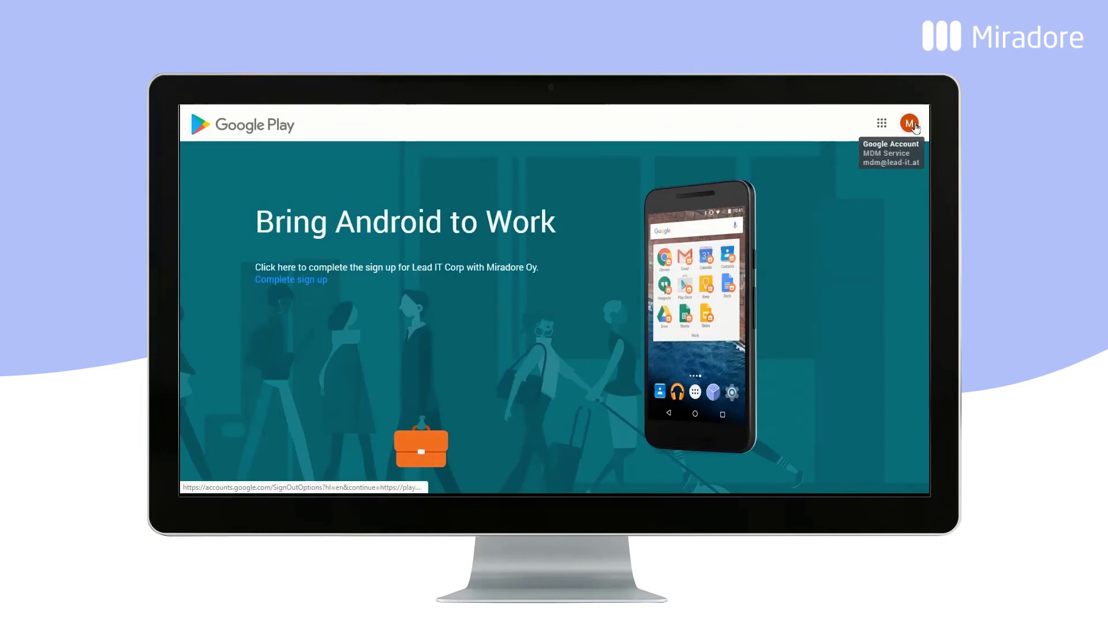
click(300, 282)
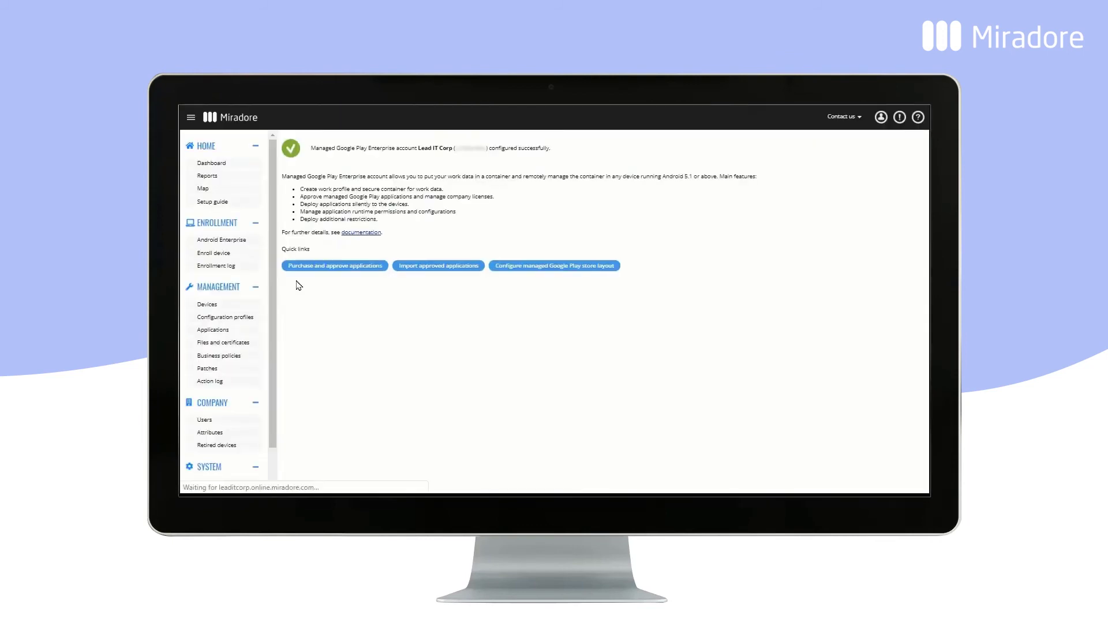